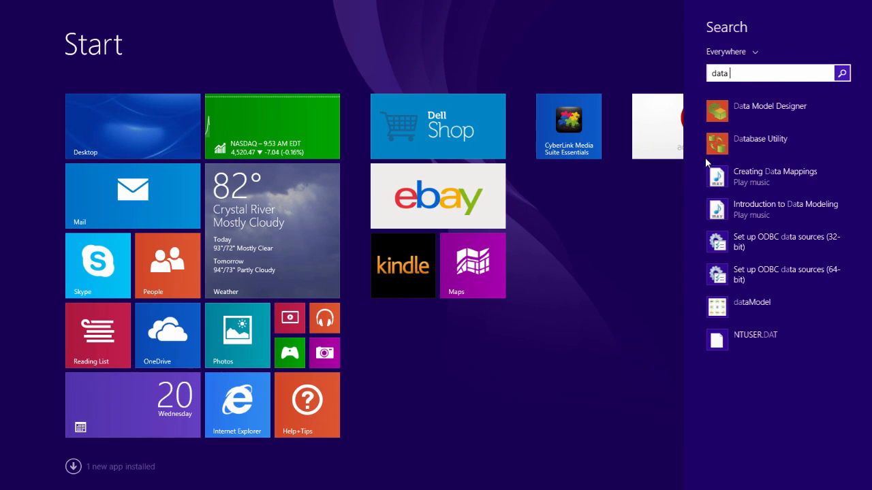
Launch Data Model Designer from the Start screen search results.
left_click(803, 122)
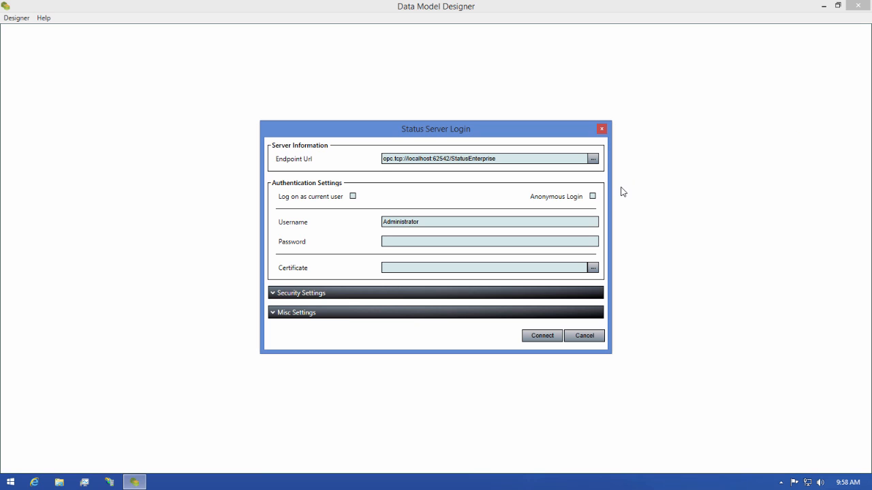
Connect to the localhost StatusEnterprise server and load the type model.
left_click(530, 338)
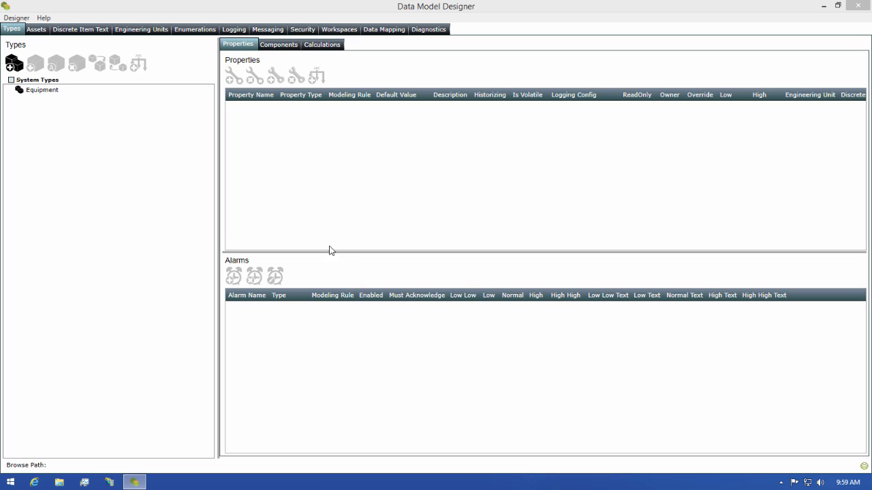
Select Equipment and expand it to reveal Motors, Sensors and Tanks.
left_click(32, 92)
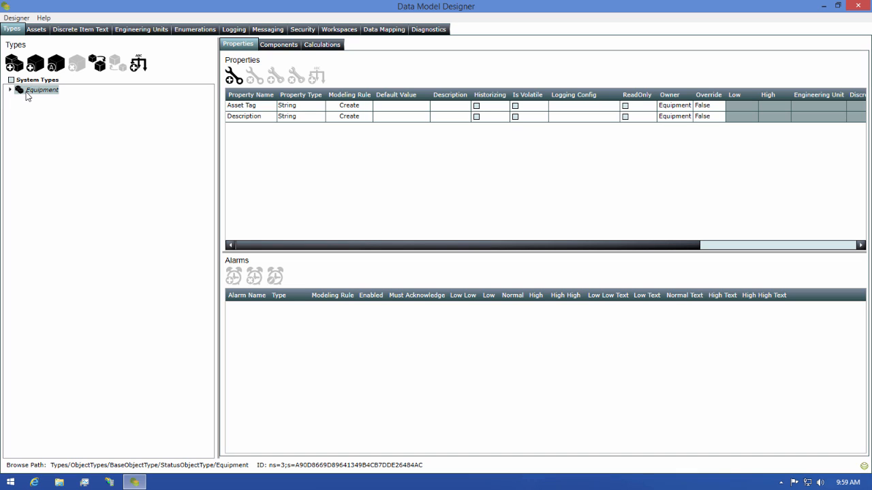
left_click(10, 91)
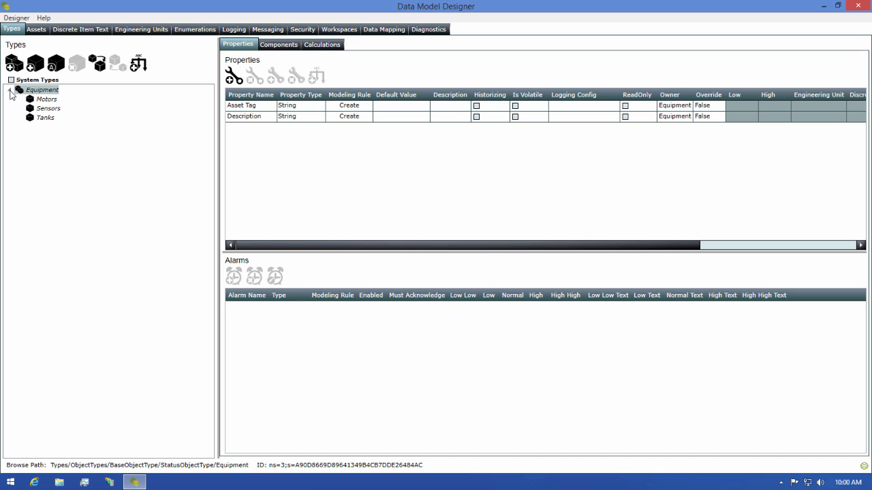
Expand Motors and Sensors, then view the Motors type's four sensor components.
left_click(25, 100)
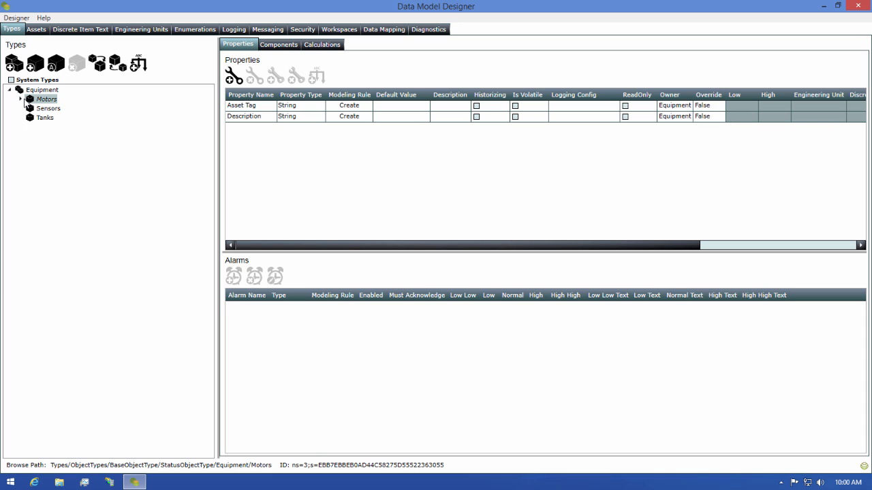
left_click(21, 99)
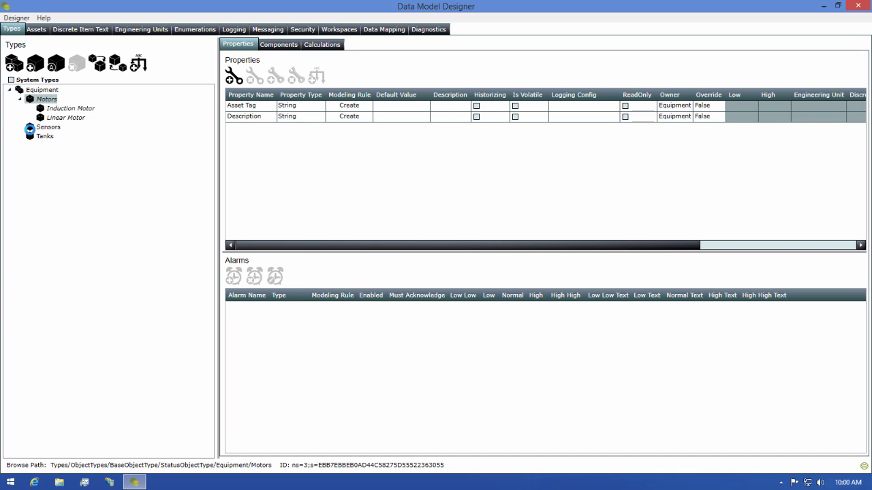
left_click(32, 128)
left_click(21, 128)
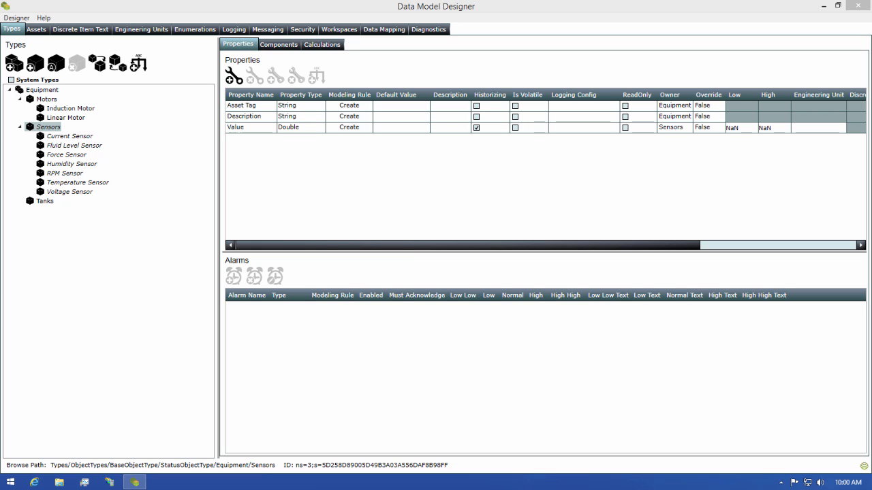
left_click(46, 99)
left_click(291, 49)
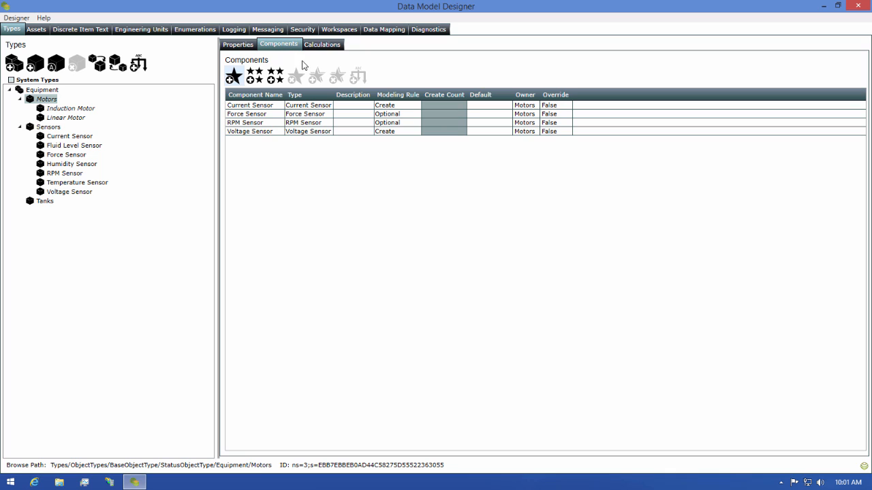
View Induction Motor's components, where RPM Sensor is overridden to Create.
left_click(75, 109)
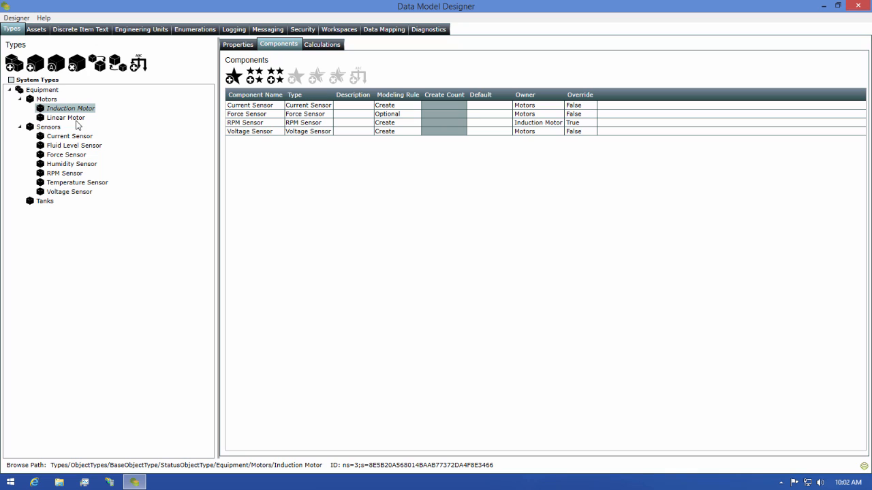
View Linear Motor's components, where Force Sensor is overridden to Create.
left_click(79, 118)
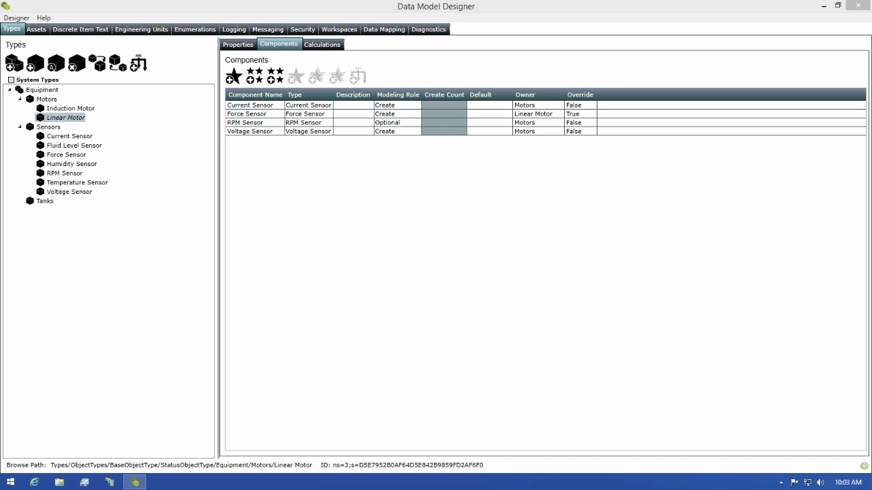
Open a second Data Model Designer window connected to 192.168.168.53 instead of localhost.
right_click(135, 482)
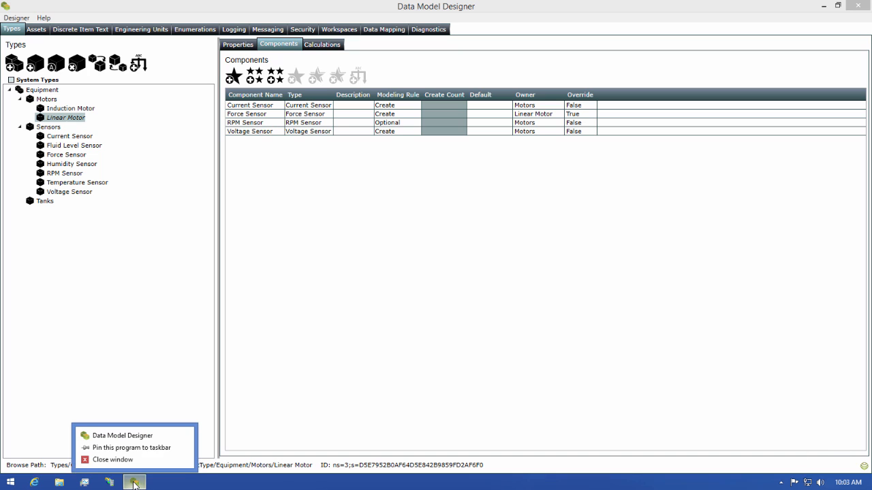
left_click(138, 436)
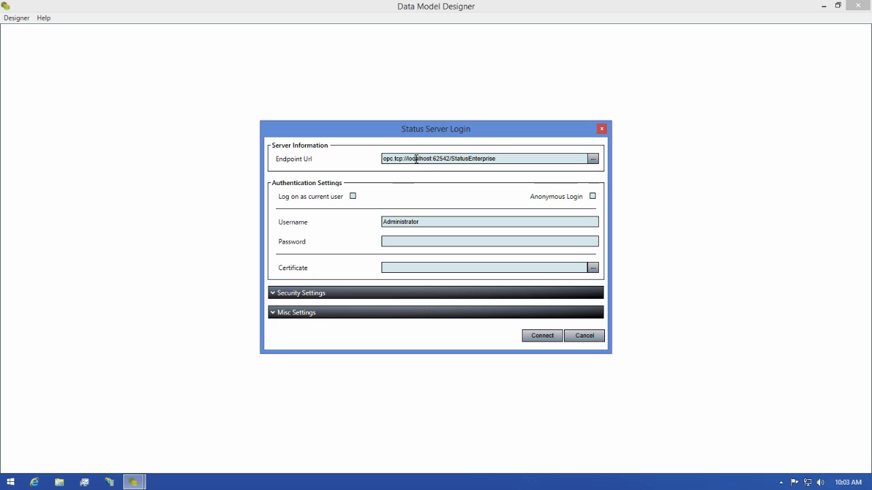
double_click(416, 158)
type("192.168.168.53")
key("Return")
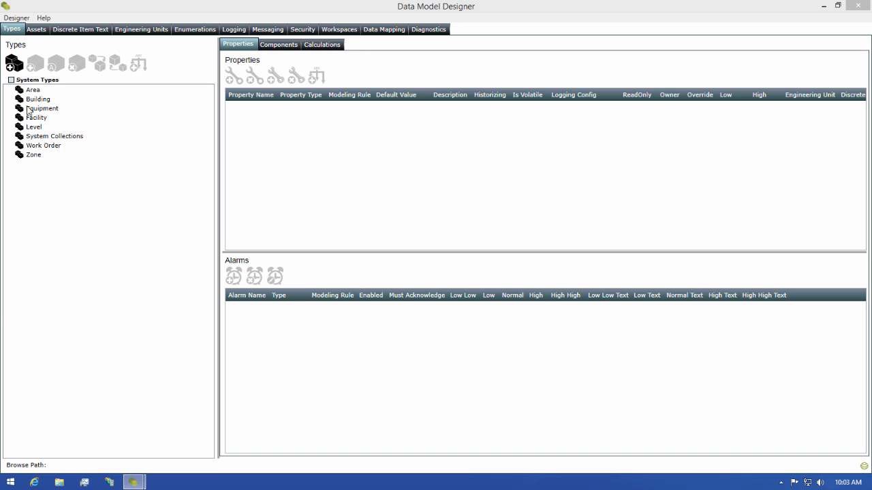
Review the Equipment and Sensor subtypes, then browse the Assets hierarchy.
left_click(15, 111)
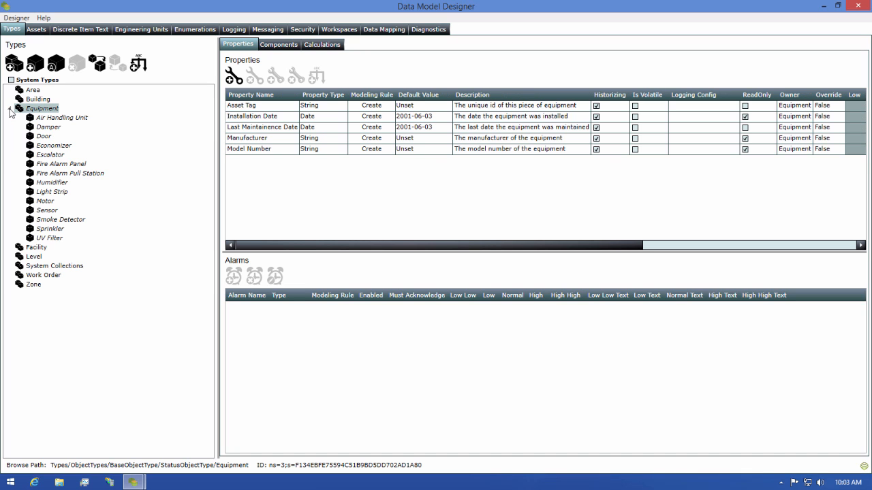
left_click(11, 111)
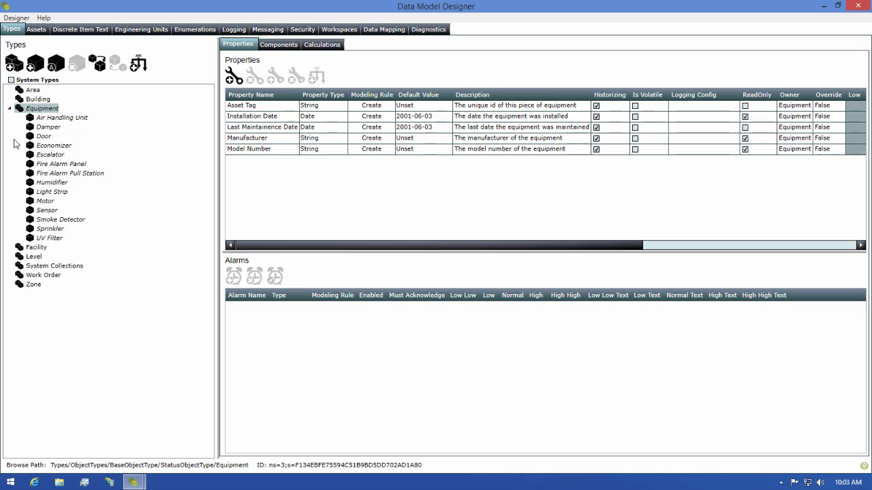
left_click(41, 210)
left_click(19, 210)
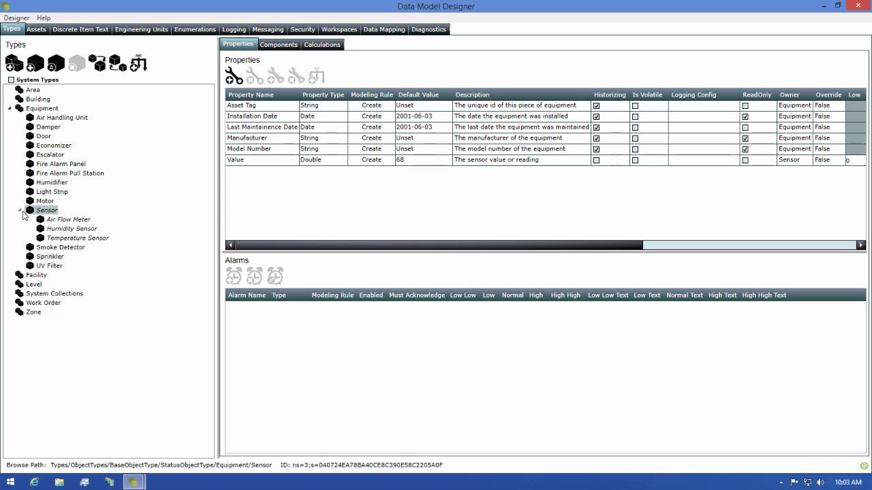
left_click(38, 30)
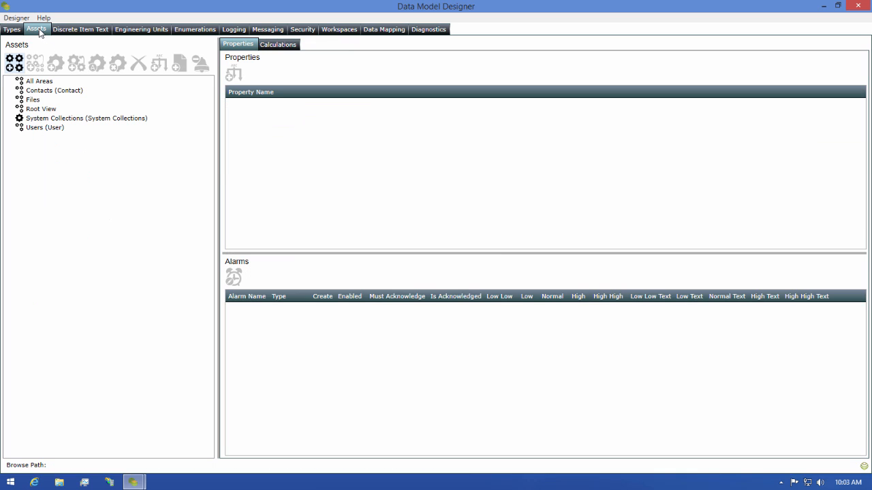
Drill from Root View through Citrus County Convention Center to North-South Building's Levels.
left_click(43, 110)
left_click(13, 109)
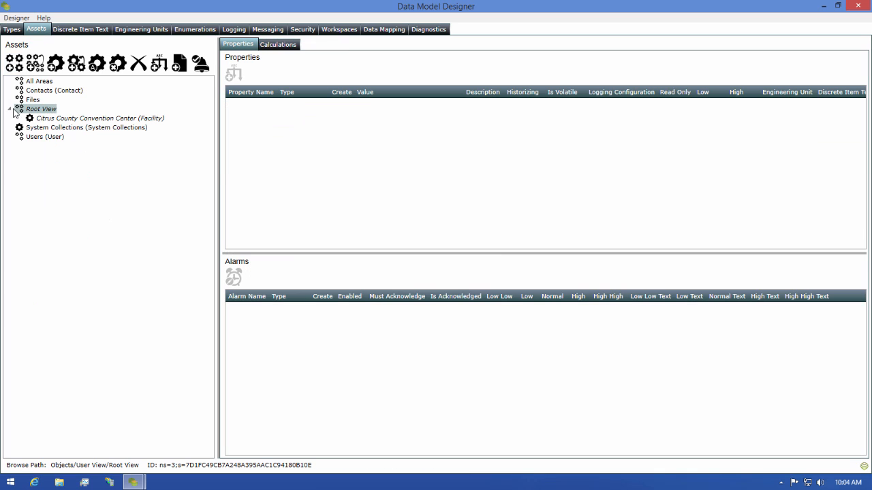
double_click(53, 120)
left_click(55, 130)
left_click(30, 128)
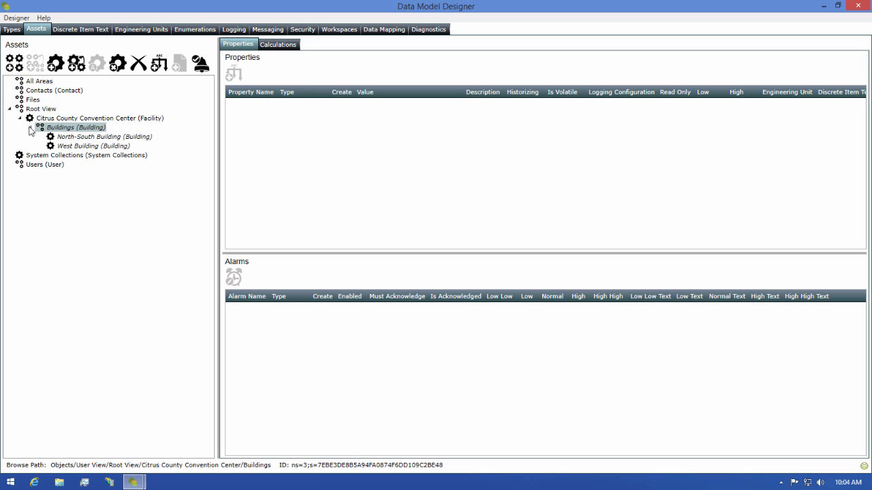
left_click(80, 137)
left_click(40, 137)
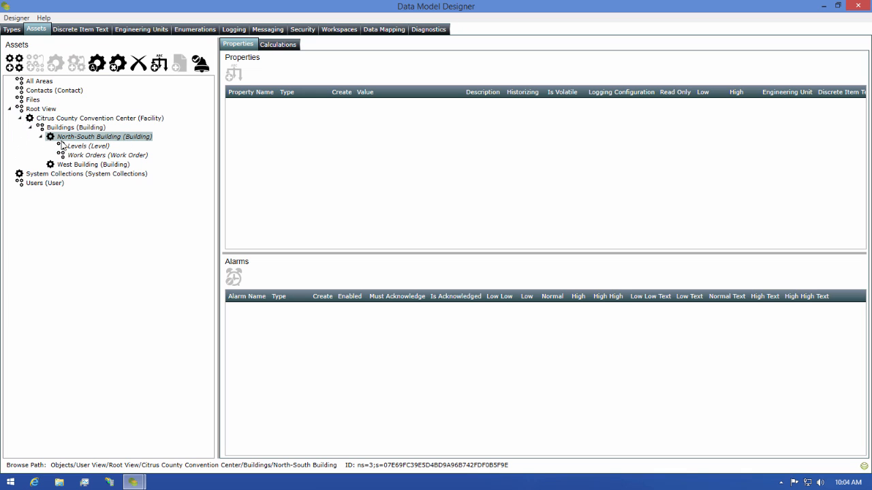
left_click(77, 147)
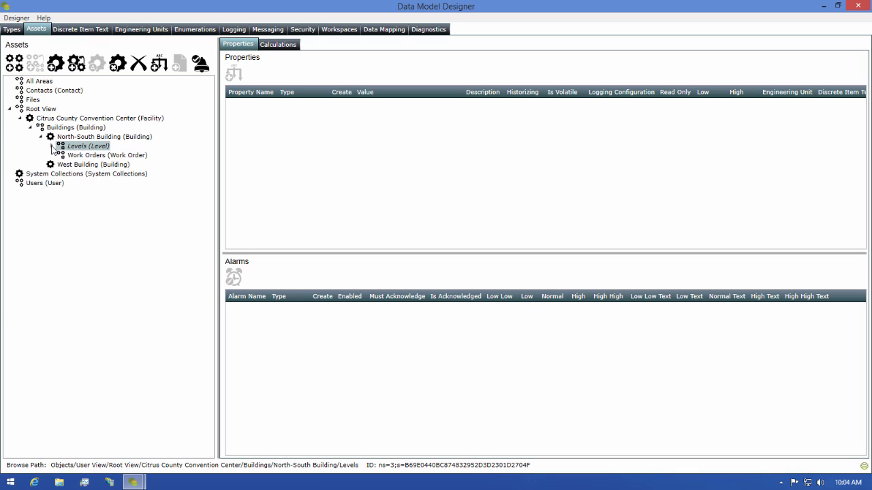
left_click(52, 146)
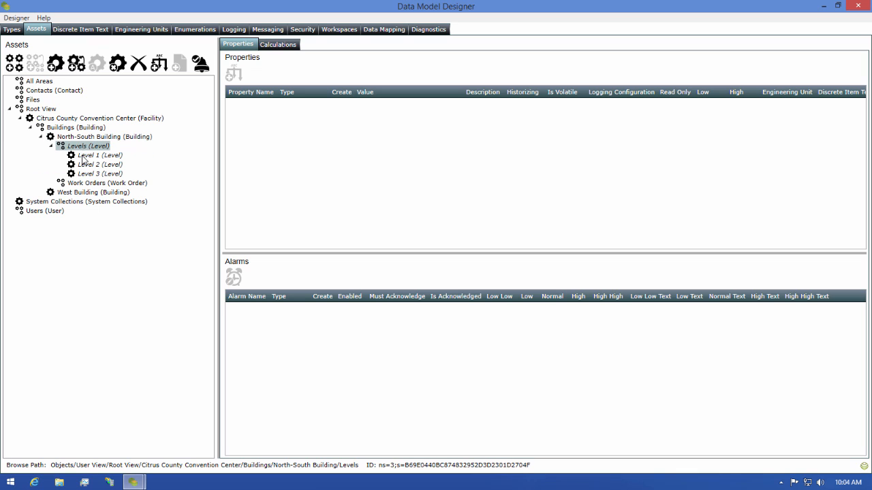
Expand Level 1 and its Areas, then reselect Level 1 to view its properties.
left_click(62, 156)
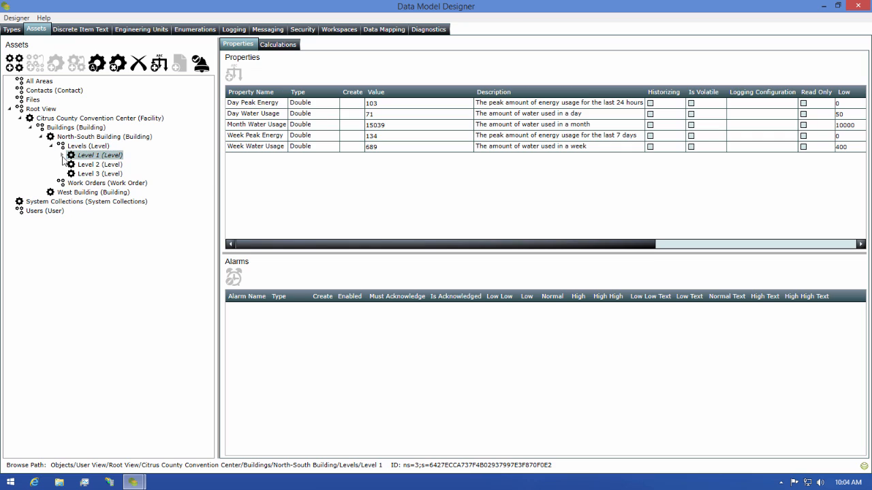
left_click(61, 155)
left_click(94, 165)
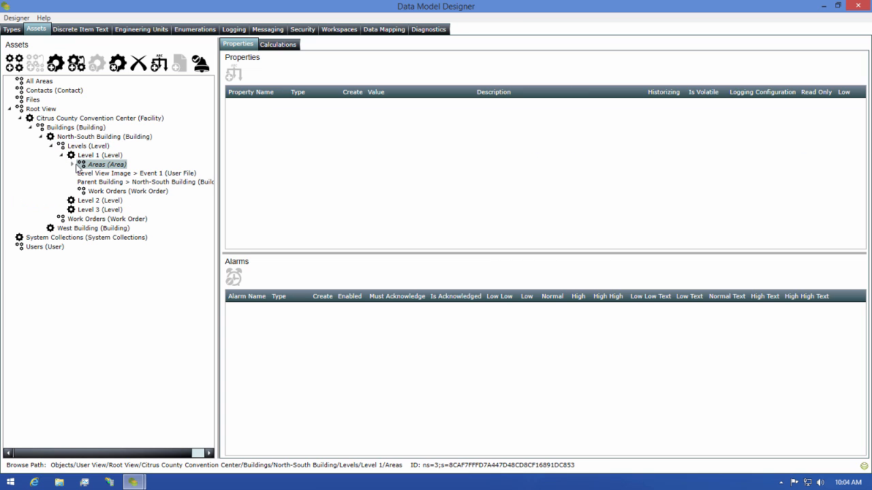
left_click(73, 166)
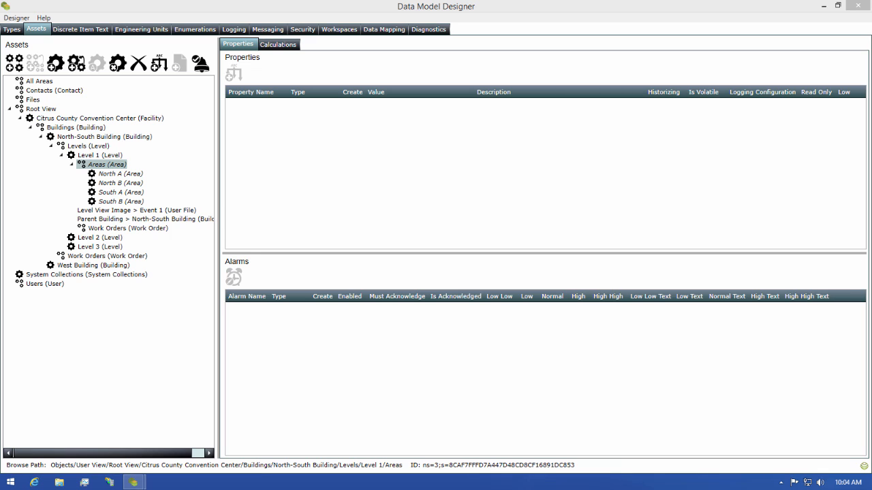
left_click(94, 155)
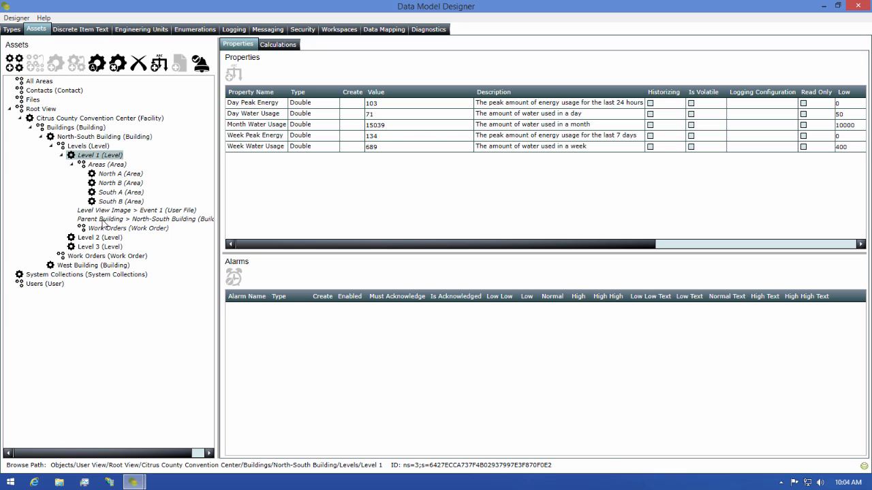
Delete Level 1's Parent Building reference to North-South Building, confirming with Yes.
left_click(102, 220)
right_click(103, 222)
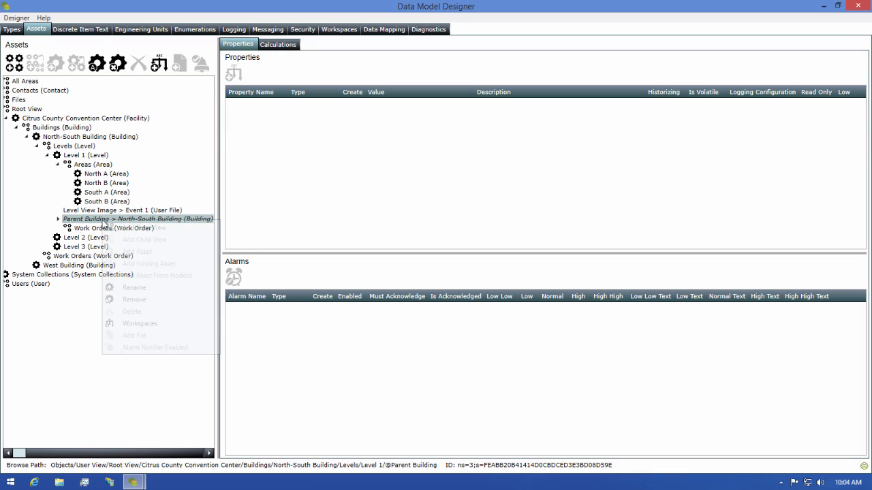
left_click(140, 302)
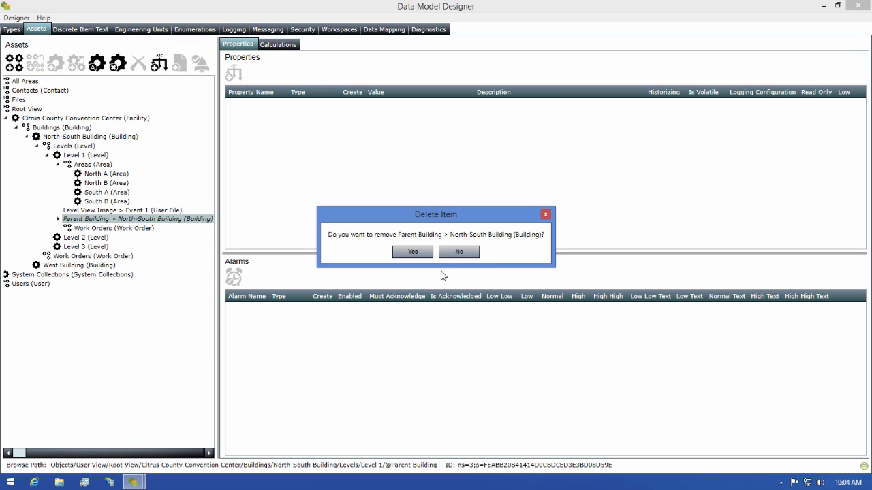
left_click(412, 252)
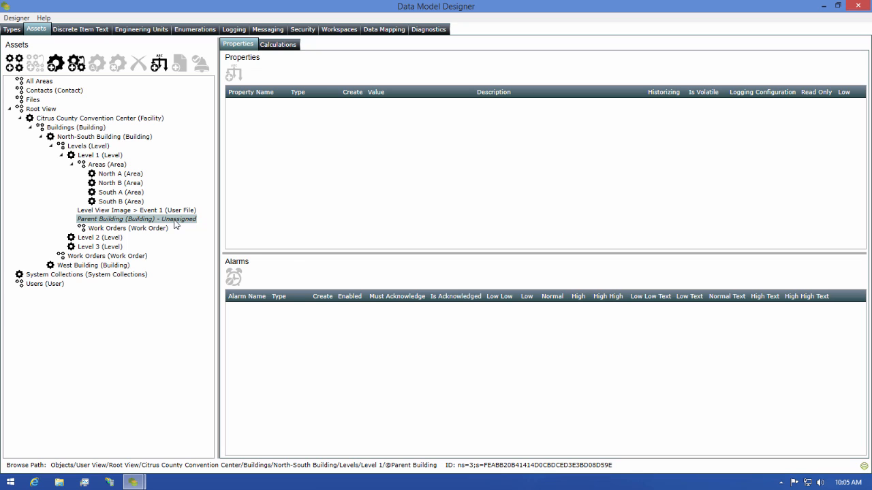
Link Level 1's Parent Building to the existing North-South Building in Citrus County Convention Center's Buildings.
right_click(175, 224)
left_click(242, 265)
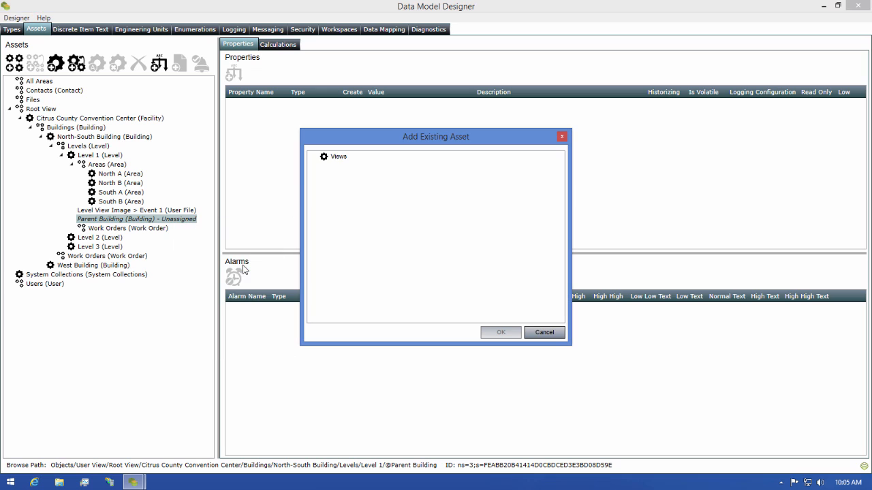
double_click(326, 158)
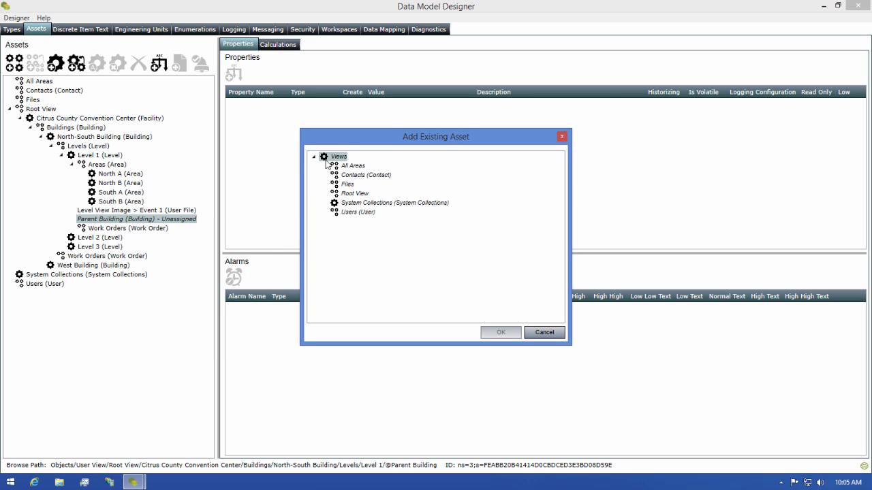
double_click(357, 194)
double_click(375, 205)
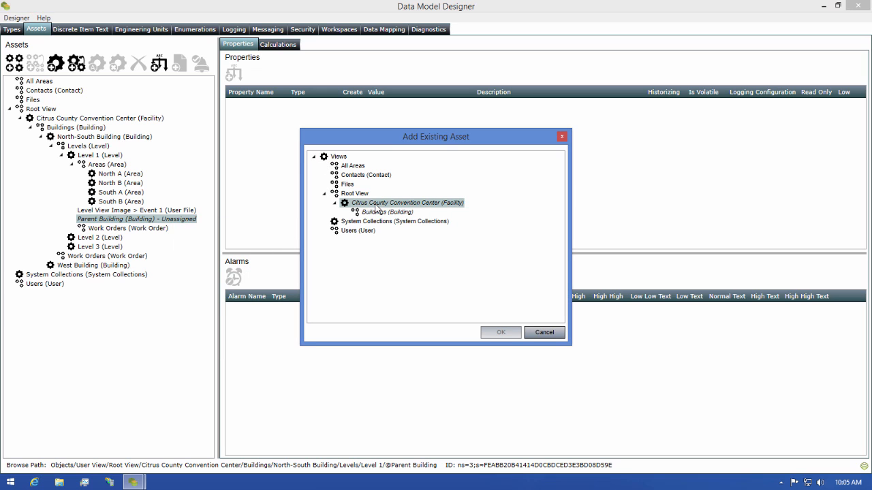
double_click(383, 213)
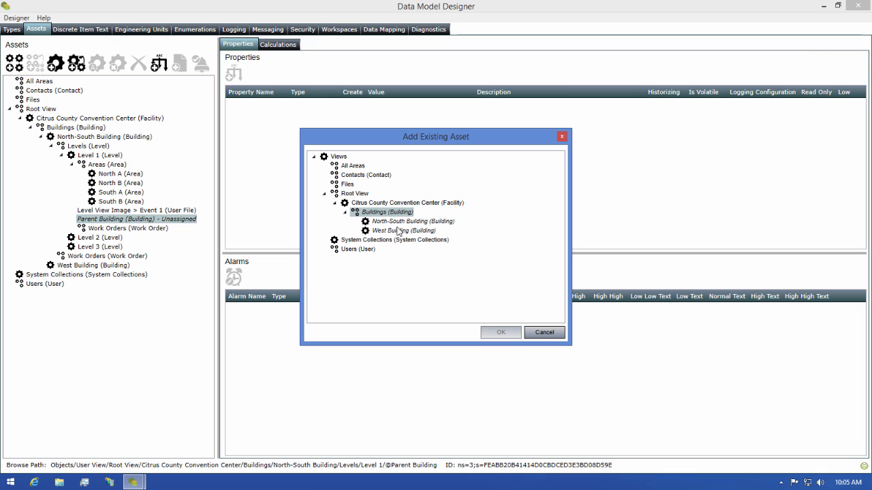
left_click(405, 222)
left_click(493, 334)
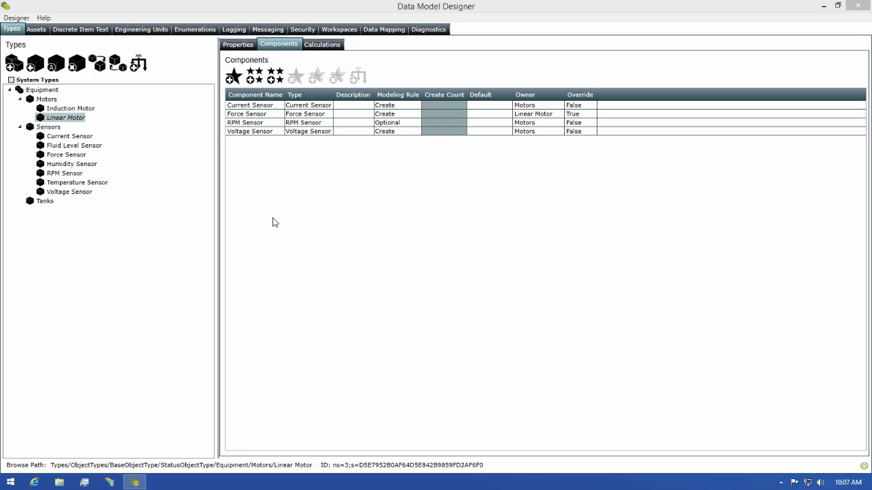
Create a subtype named 'My Sensor' beneath the Sensors equipment type.
left_click(49, 127)
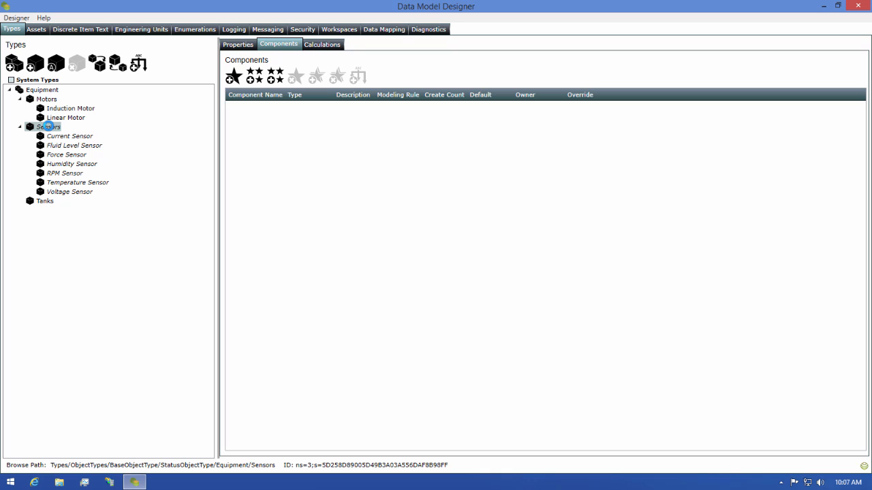
right_click(49, 126)
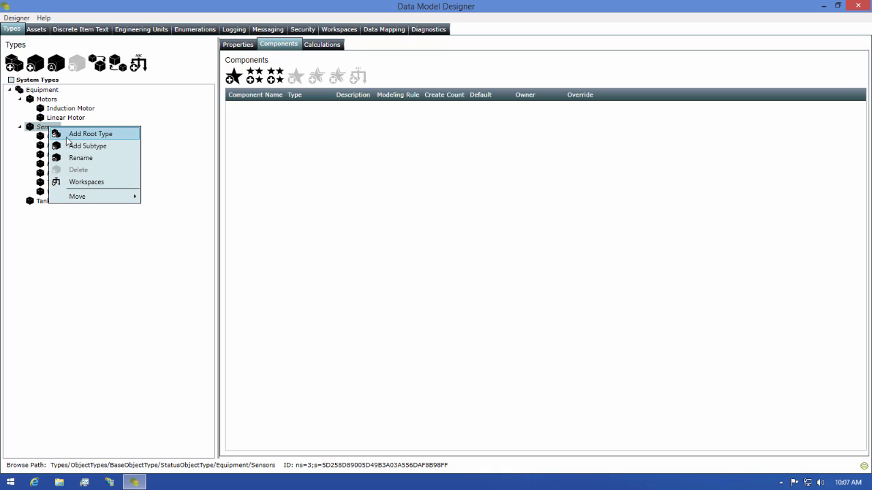
left_click(81, 147)
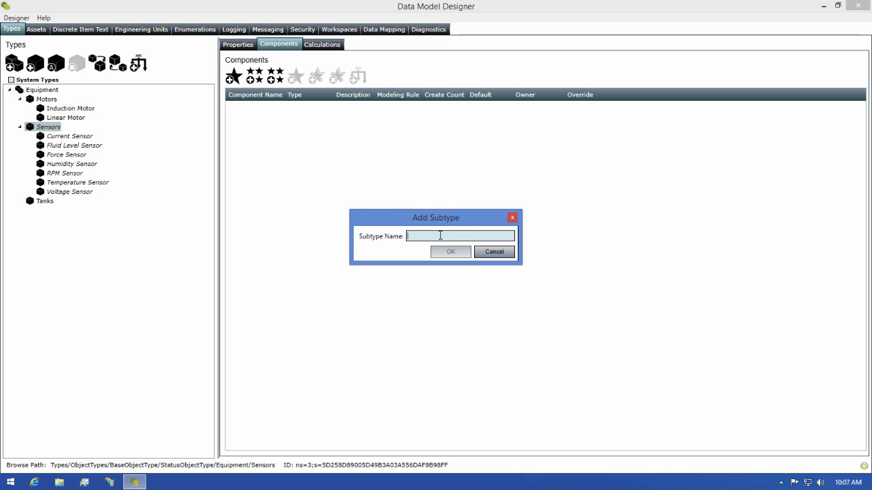
type("My Sensor")
key("Return")
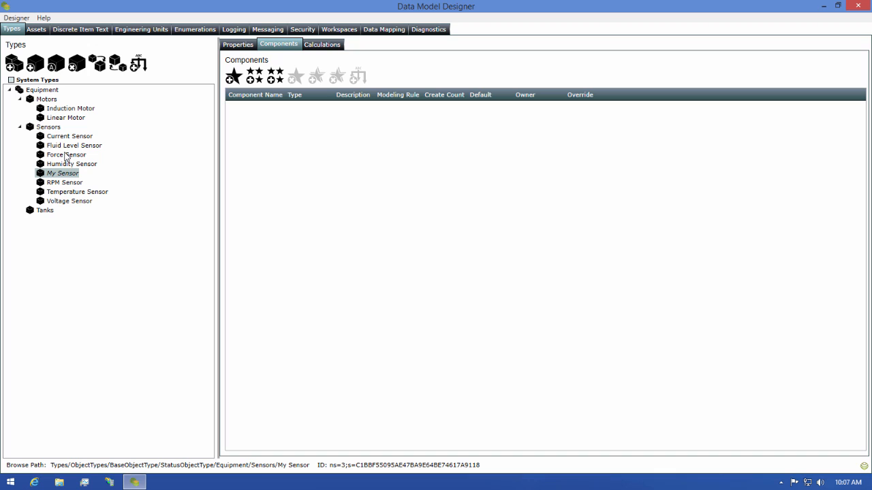
Add a component of type Equipment > Sensors > My Sensor to the Tanks type.
left_click(47, 210)
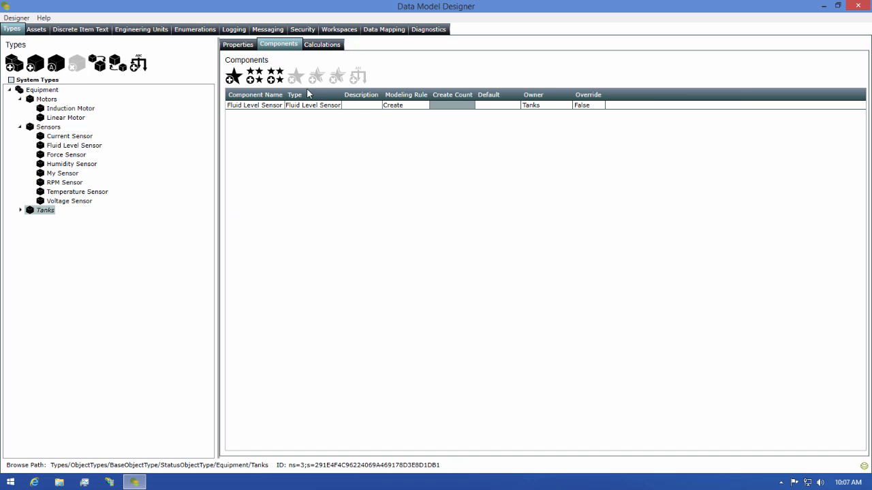
left_click(233, 75)
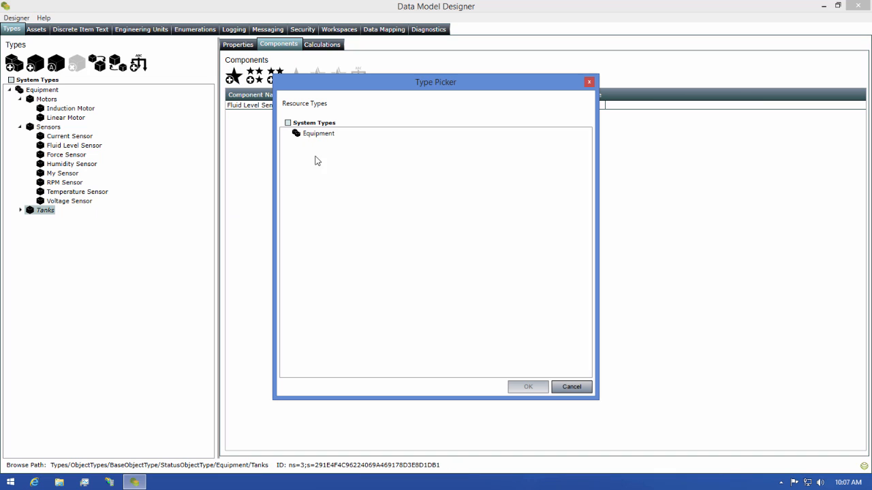
double_click(300, 132)
double_click(322, 154)
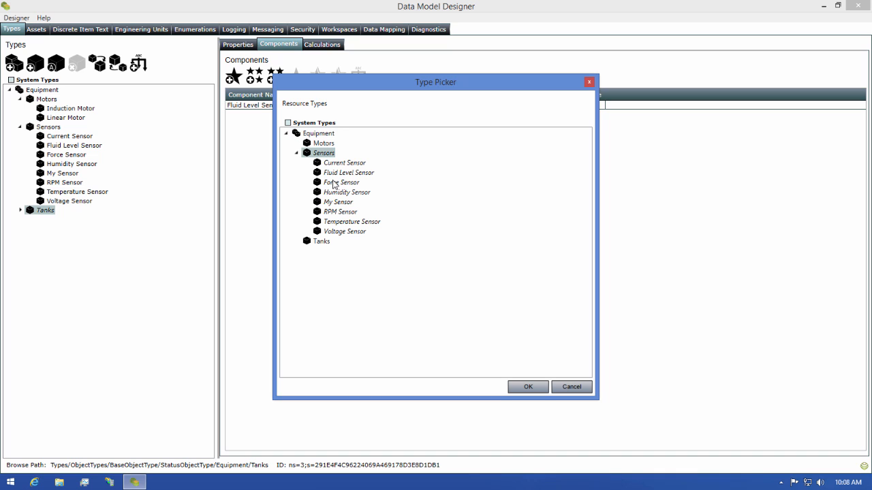
left_click(346, 202)
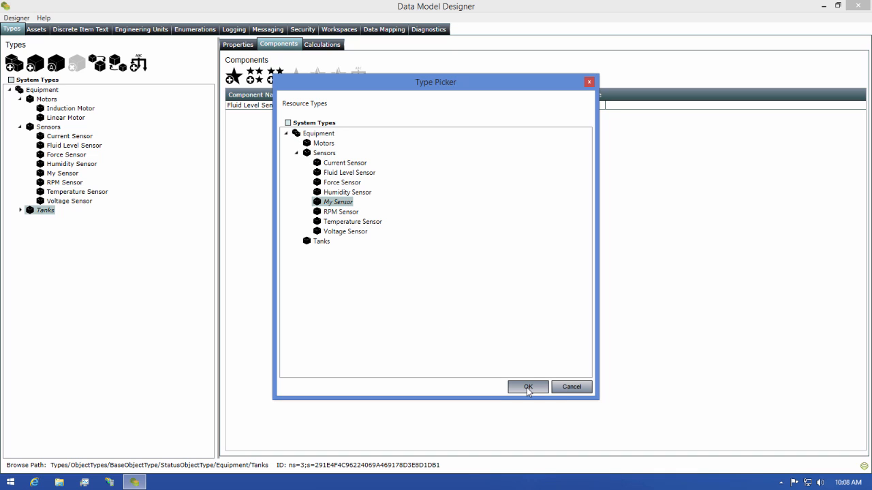
left_click(526, 388)
left_click(445, 252)
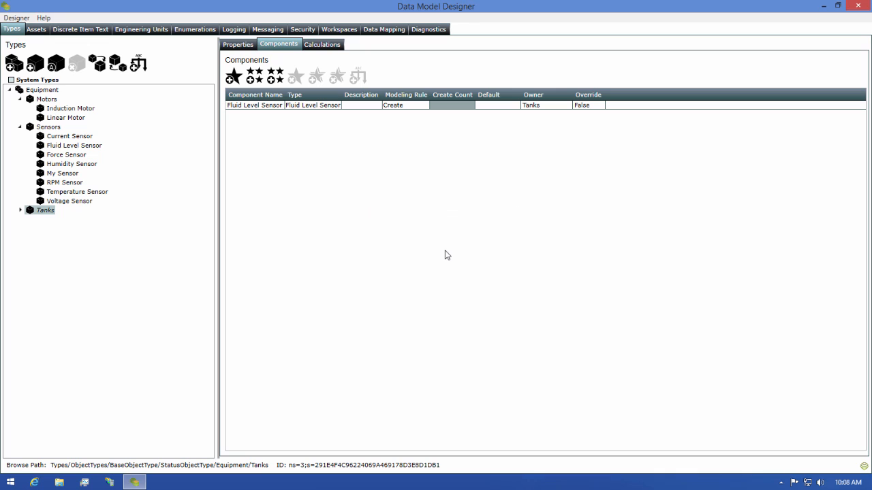